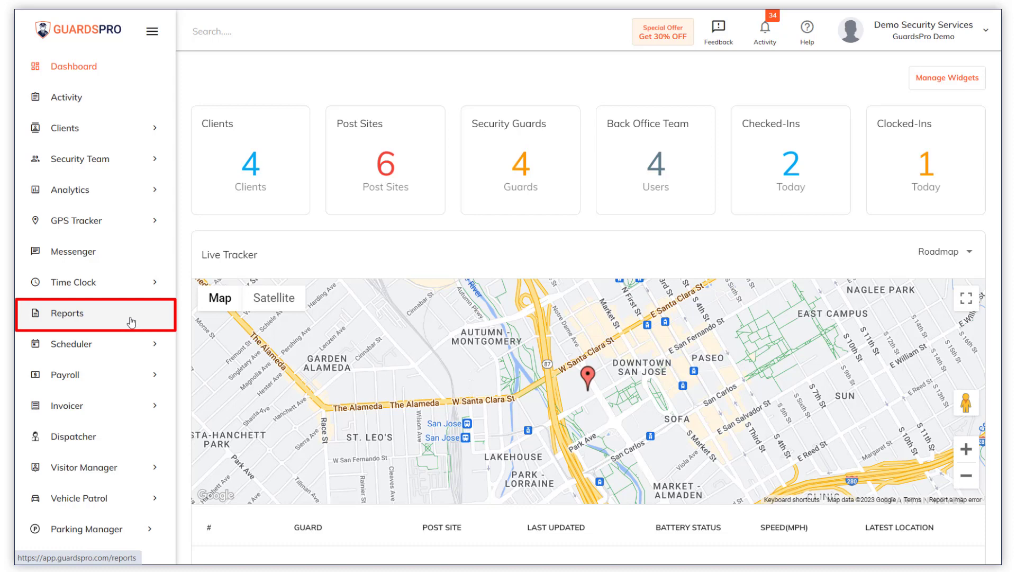
# Open the General Incident Report list from the Reports section
pyautogui.click(131, 322)
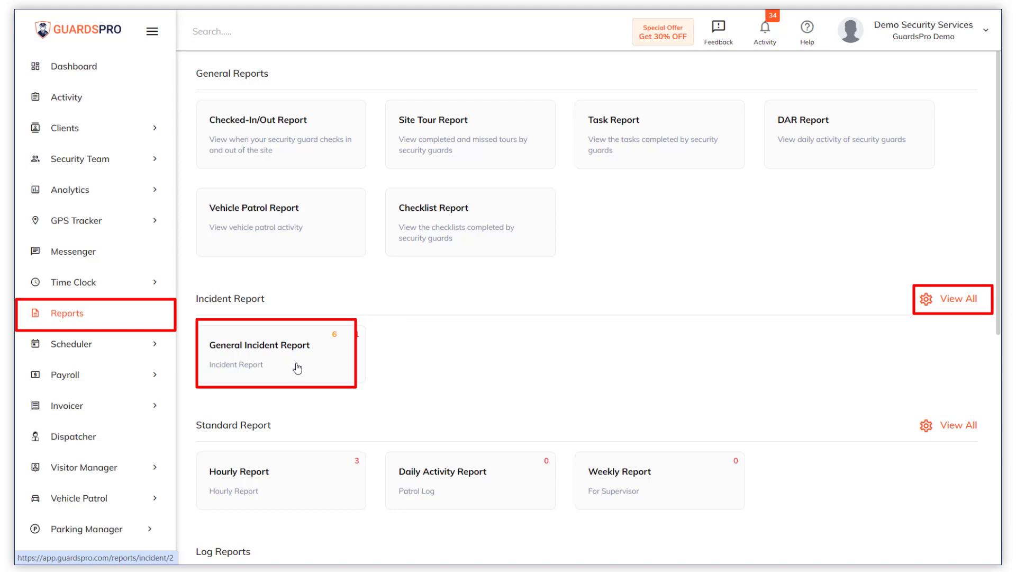
pyautogui.click(297, 368)
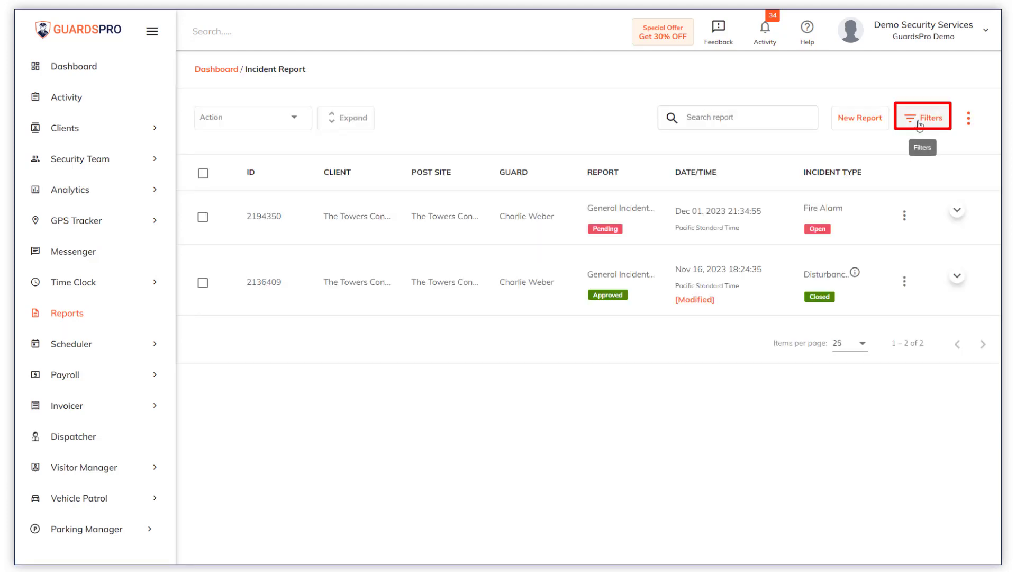
# Open the incident report filter panel
pyautogui.click(918, 124)
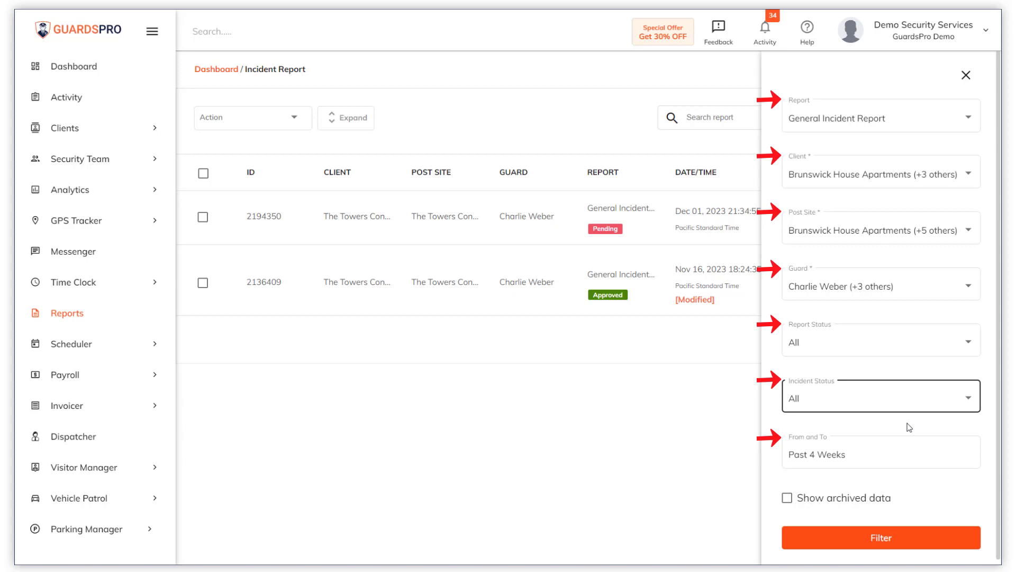
# Apply the filters and expand Fire Alarm report 2194350 to read its details
pyautogui.click(877, 549)
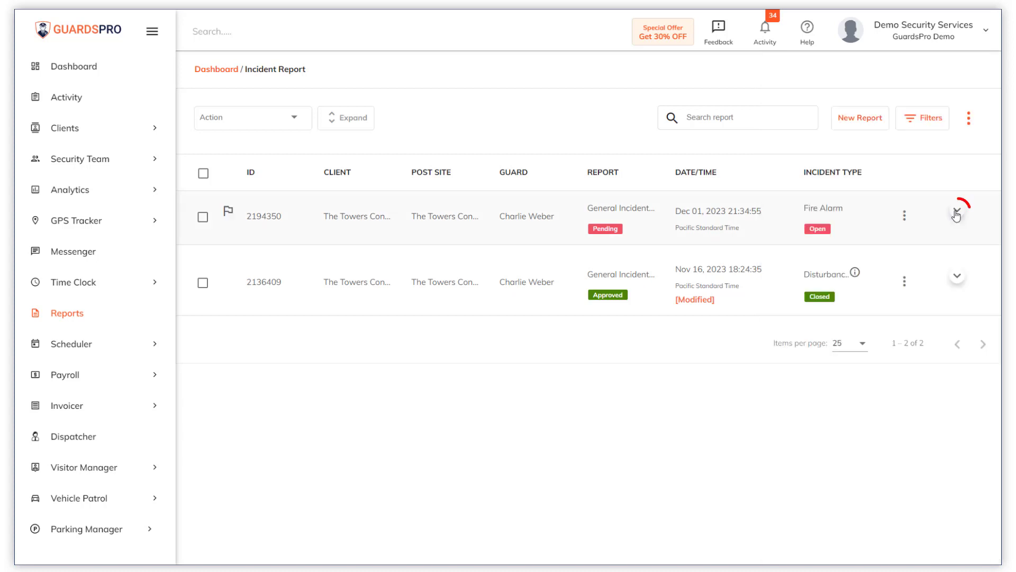
pyautogui.click(957, 214)
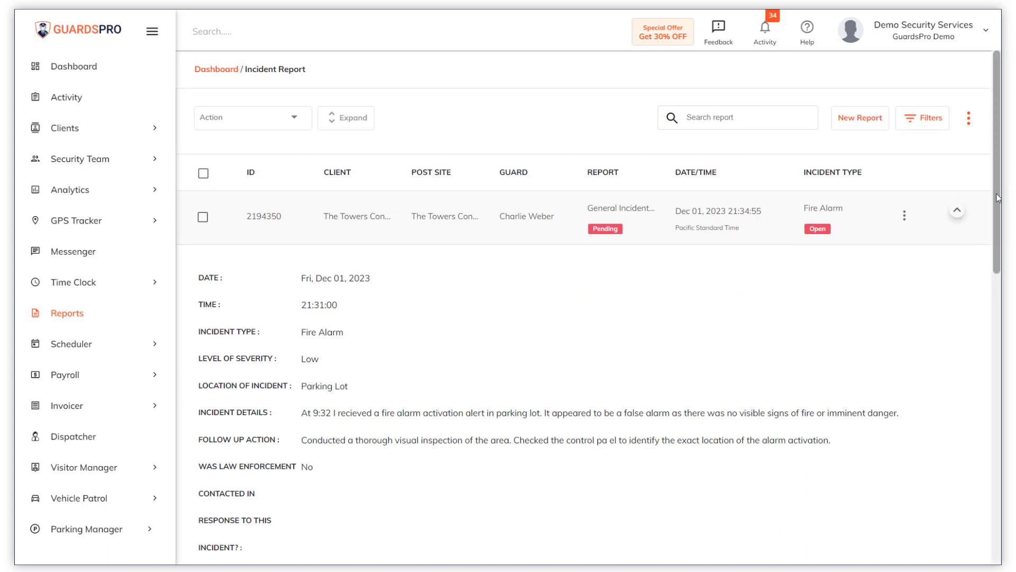
pyautogui.moveTo(998, 198); pyautogui.dragTo(990, 462)
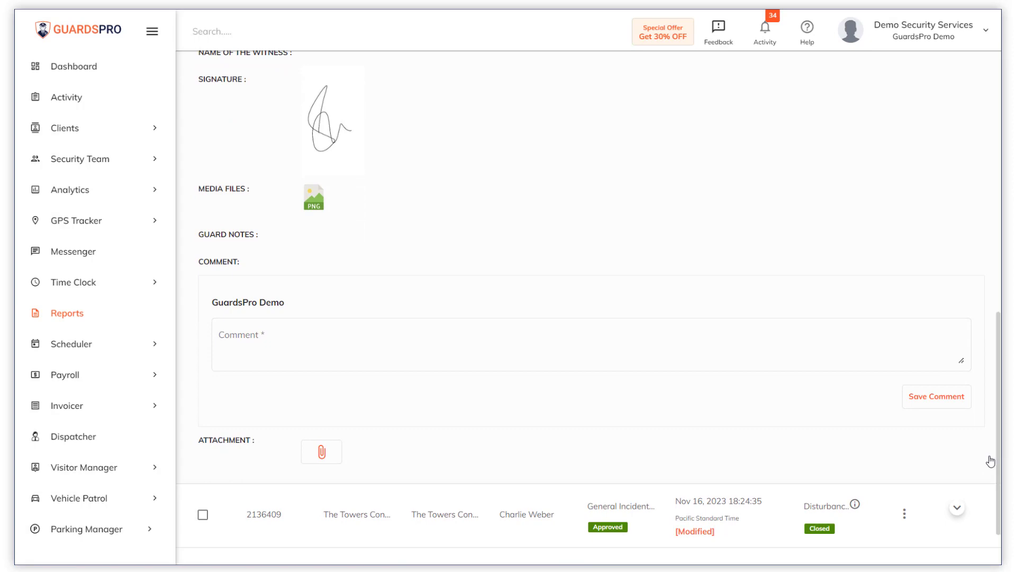
pyautogui.scroll(10, 999, 468)
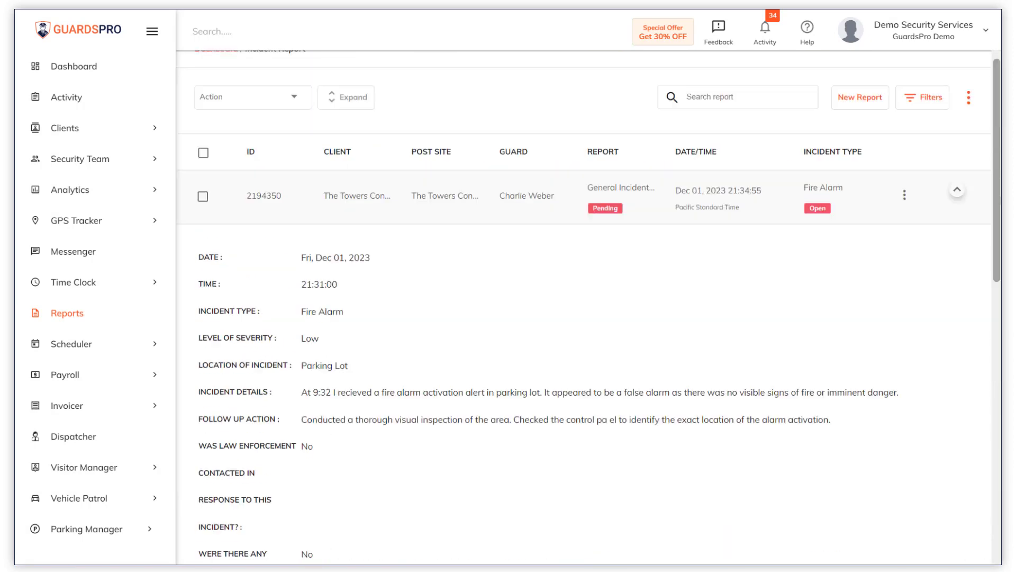
# Edit report 2194350 and save the form without changes
pyautogui.click(904, 215)
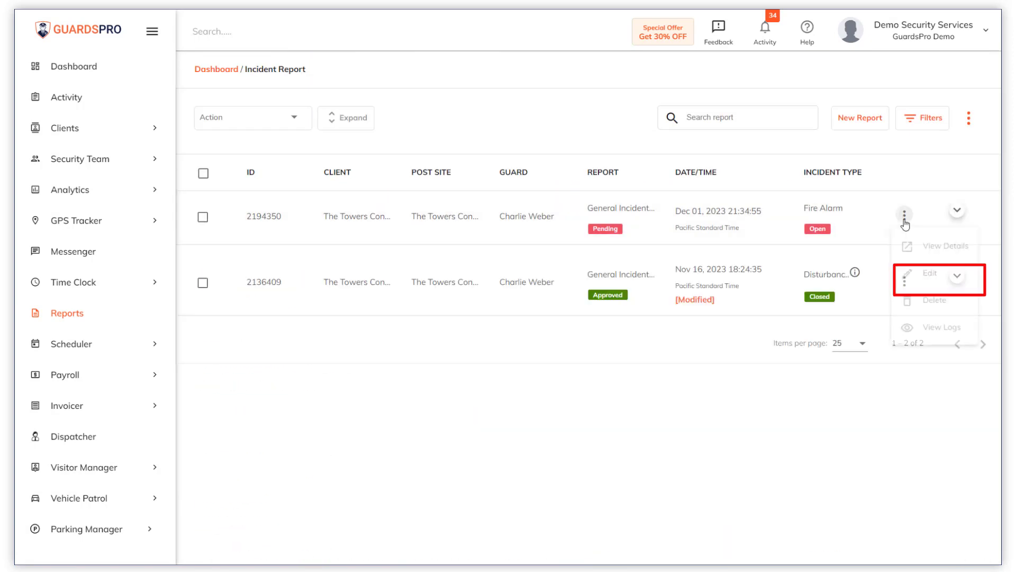
pyautogui.click(915, 281)
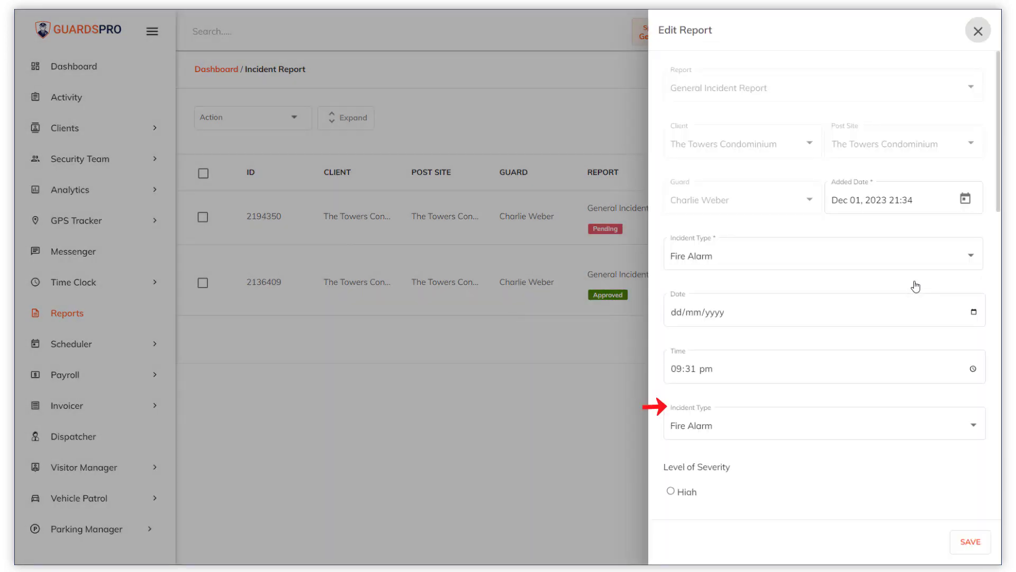
pyautogui.click(972, 546)
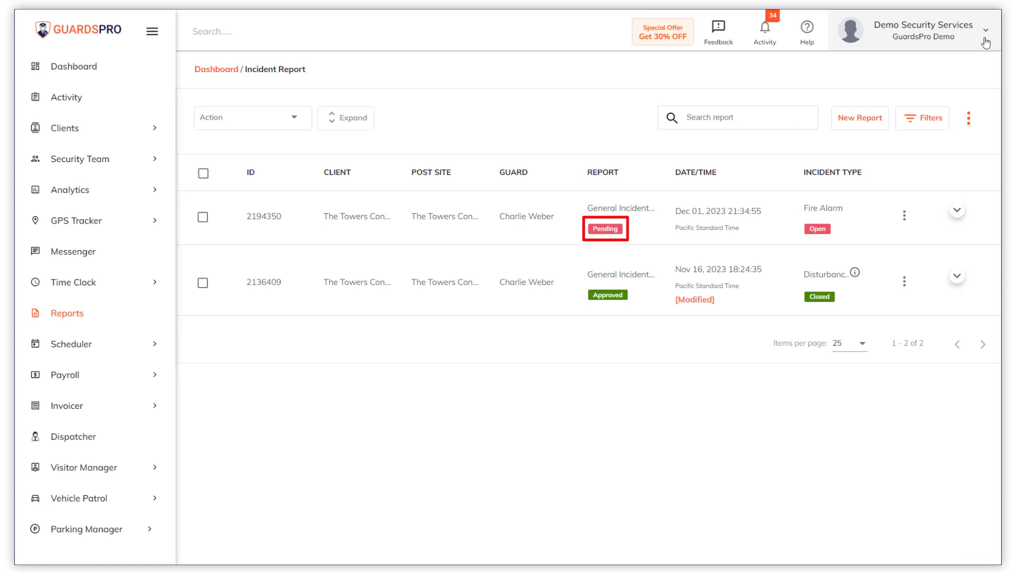
# Approve the pending Fire Alarm report 2194350 and confirm the approval
pyautogui.click(607, 232)
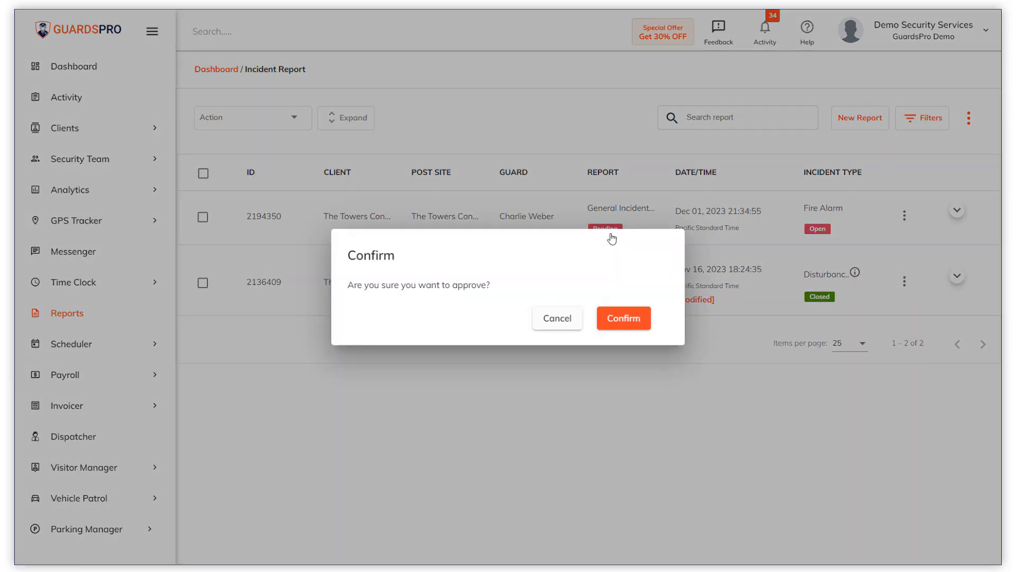
pyautogui.click(624, 316)
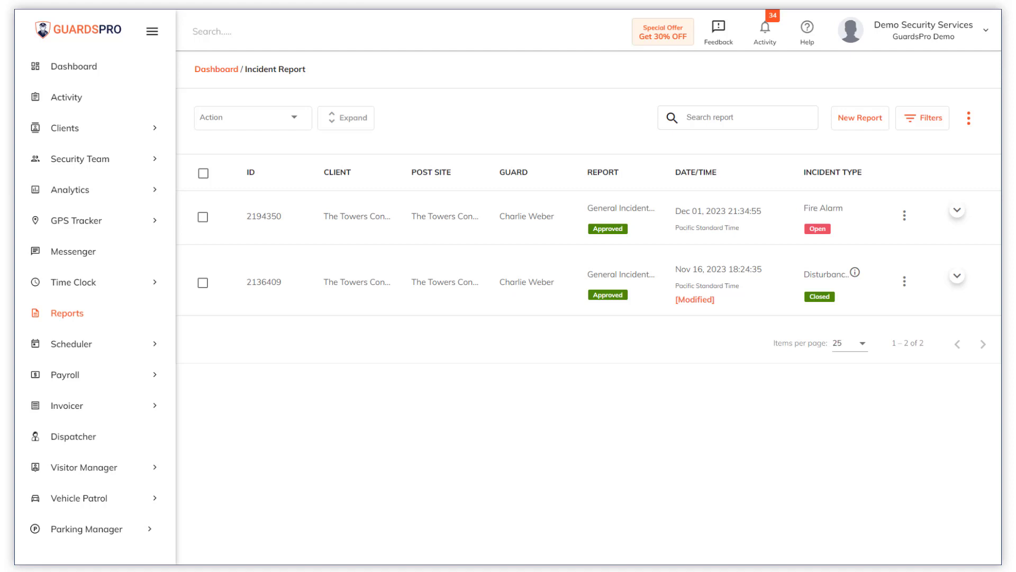
# Email report 2194350 as an EXCEL attachment to the entered recipient
pyautogui.click(969, 118)
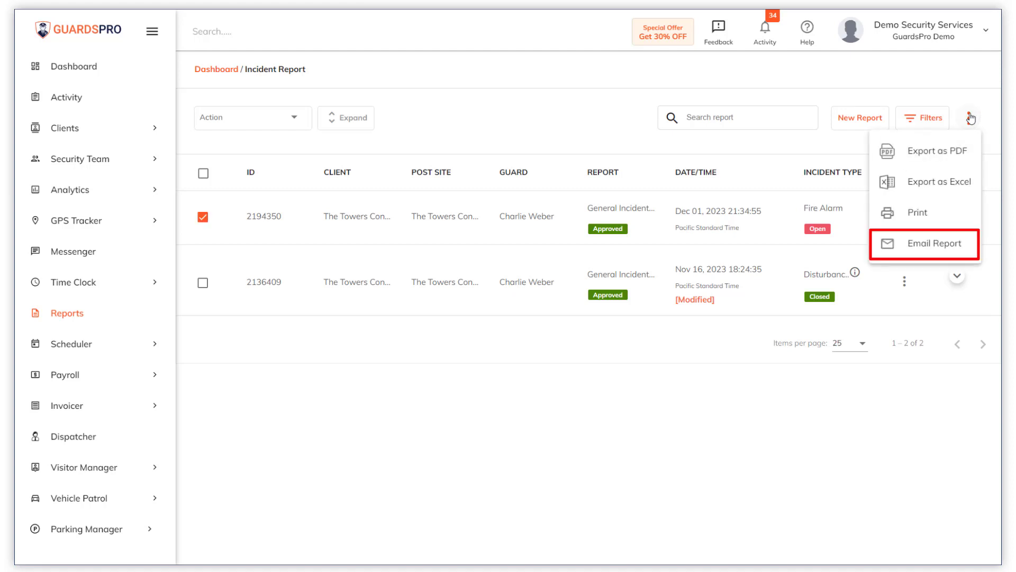
pyautogui.click(933, 248)
pyautogui.click(965, 87)
pyautogui.click(923, 120)
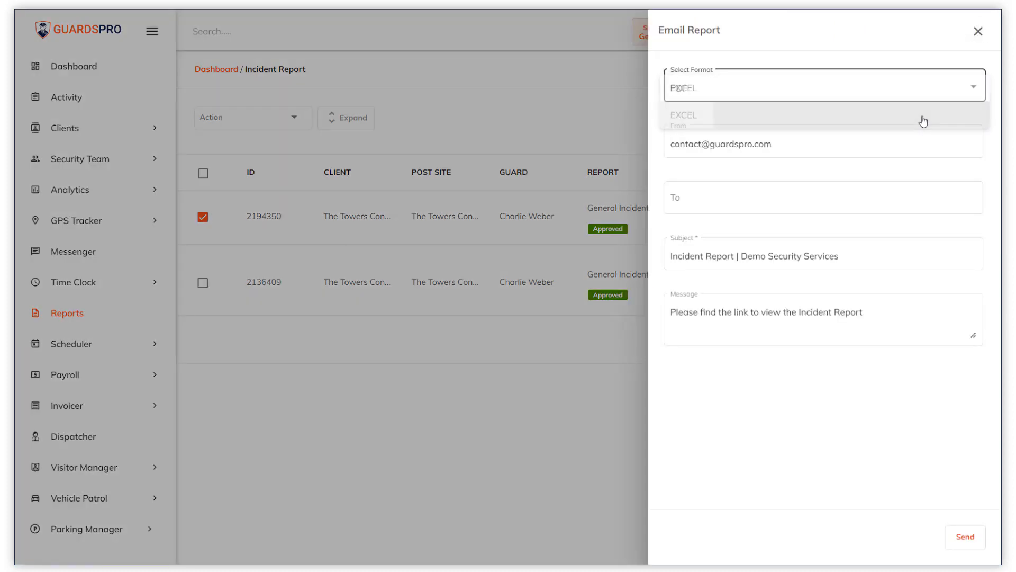
pyautogui.click(828, 200)
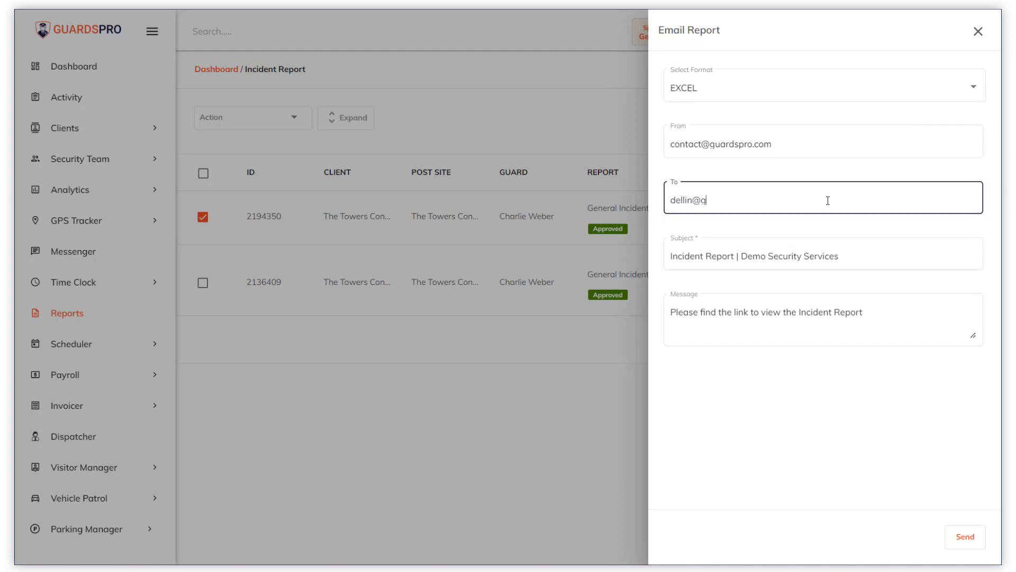
pyautogui.click(965, 537)
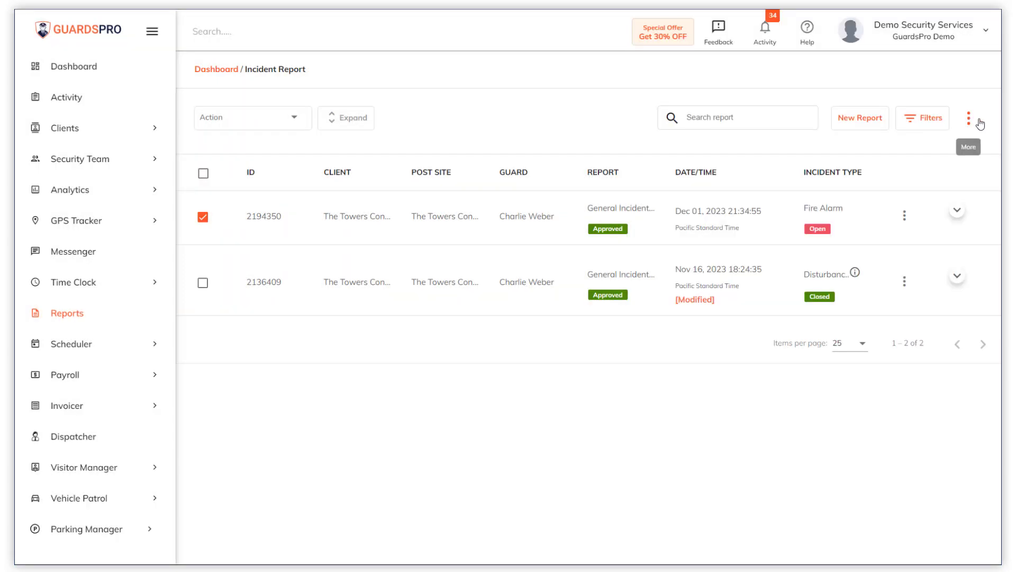
# Export the selected report 2194350 as a PDF from the More menu
pyautogui.click(971, 119)
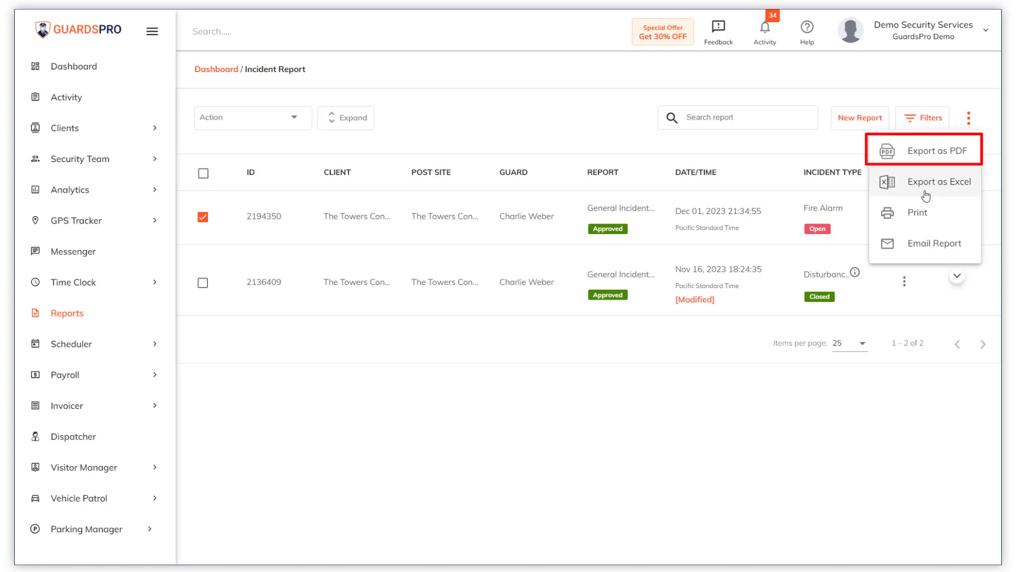
pyautogui.click(938, 158)
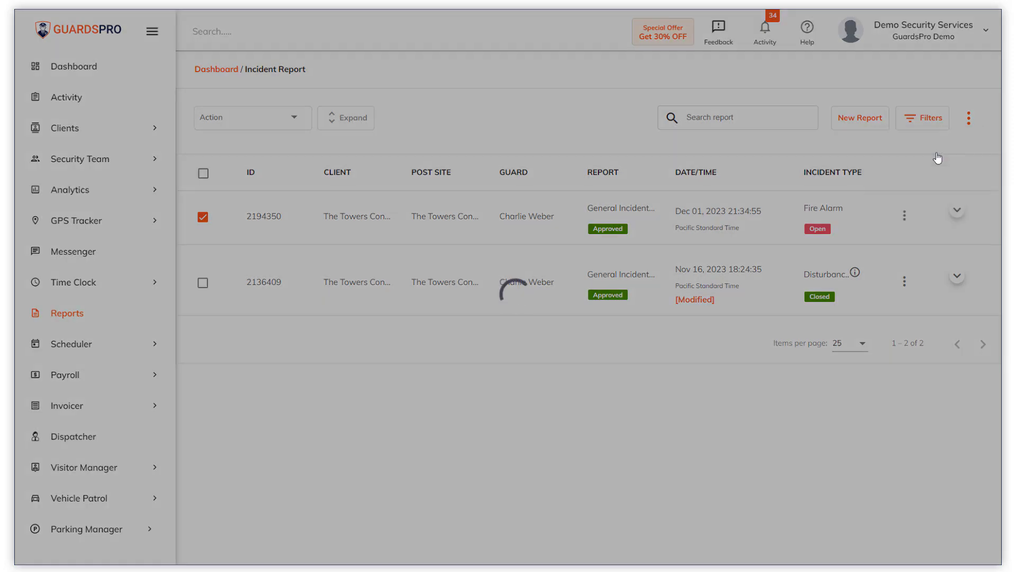